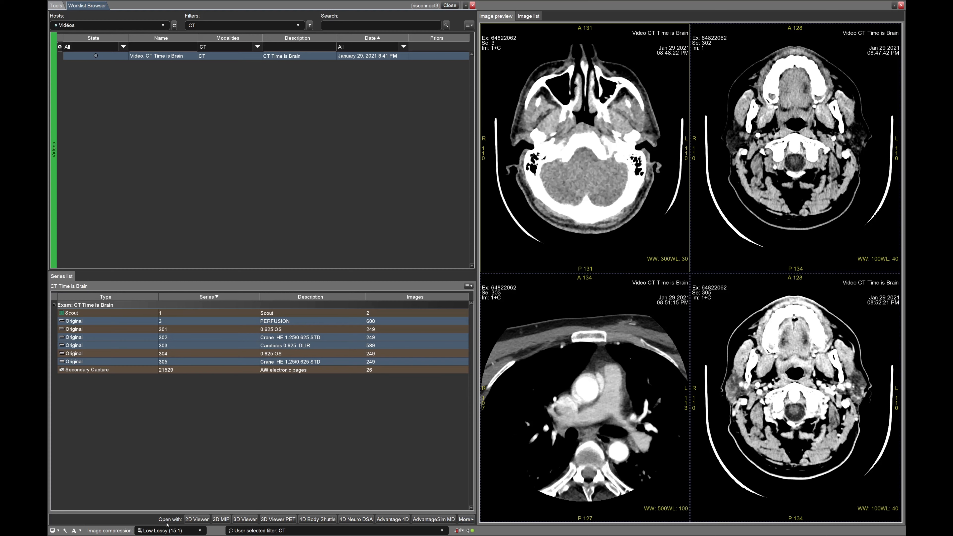
- Open the CT Time is Brain exam in the CT Brain Perfusion application and load the preselected datasets
click(472, 524)
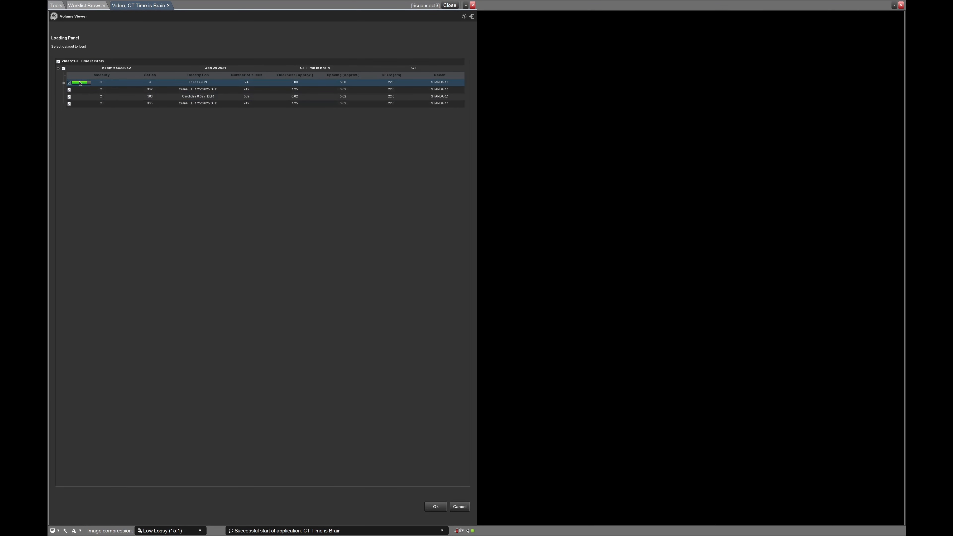
click(436, 508)
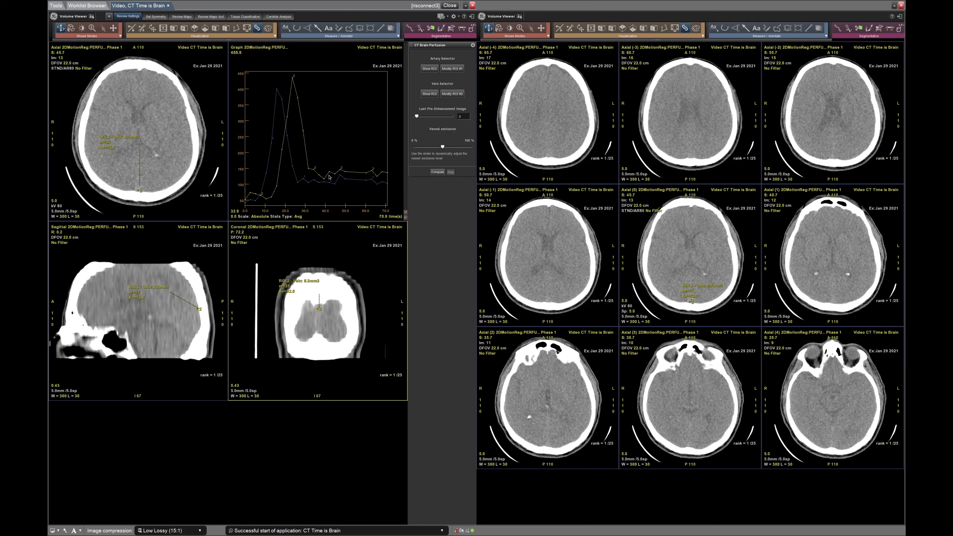
- Display the artery ROI at the peak of its curve and set the window width to 919 and level to 175
click(126, 135)
click(276, 90)
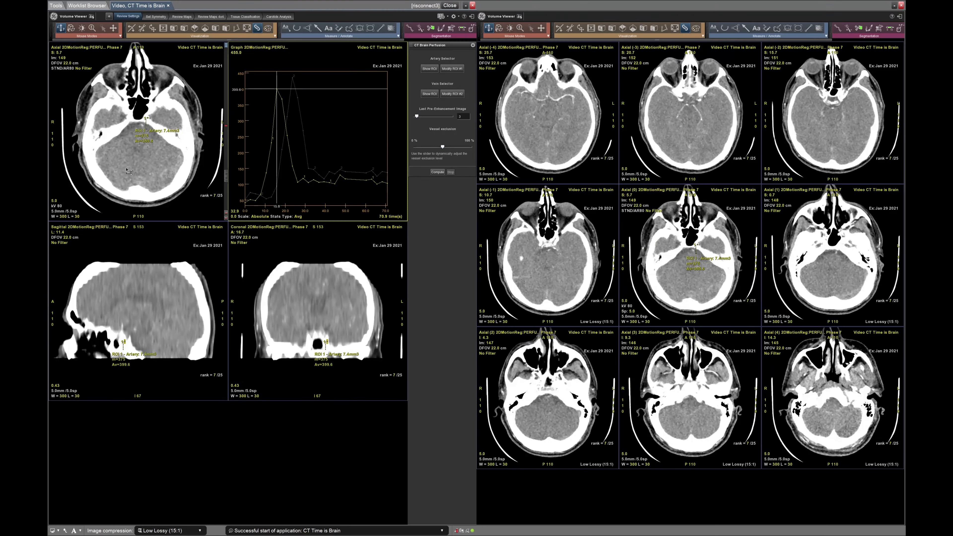
drag(115, 158, 180, 191)
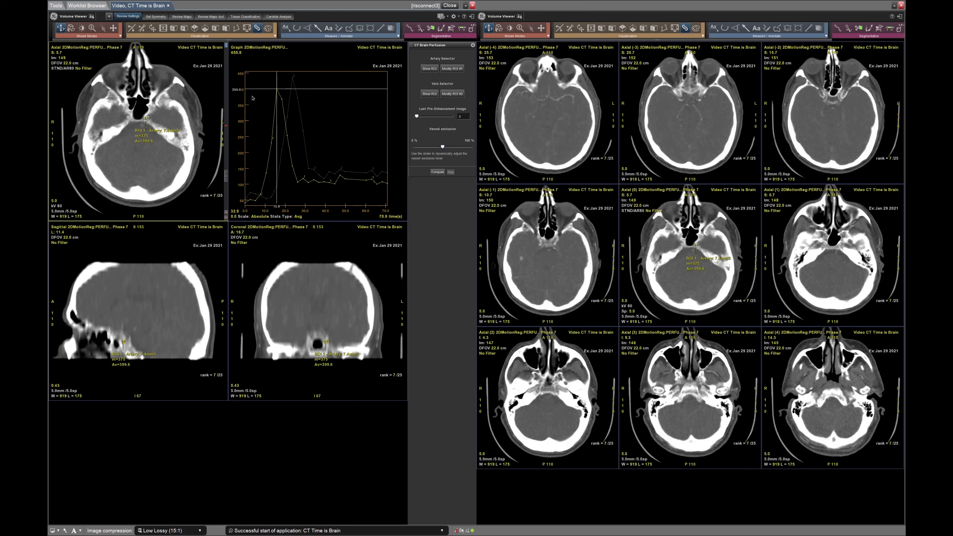
- Examine the vein and artery ROIs at their curve peaks and step the axial view through the perfusion phases
click(296, 81)
click(293, 78)
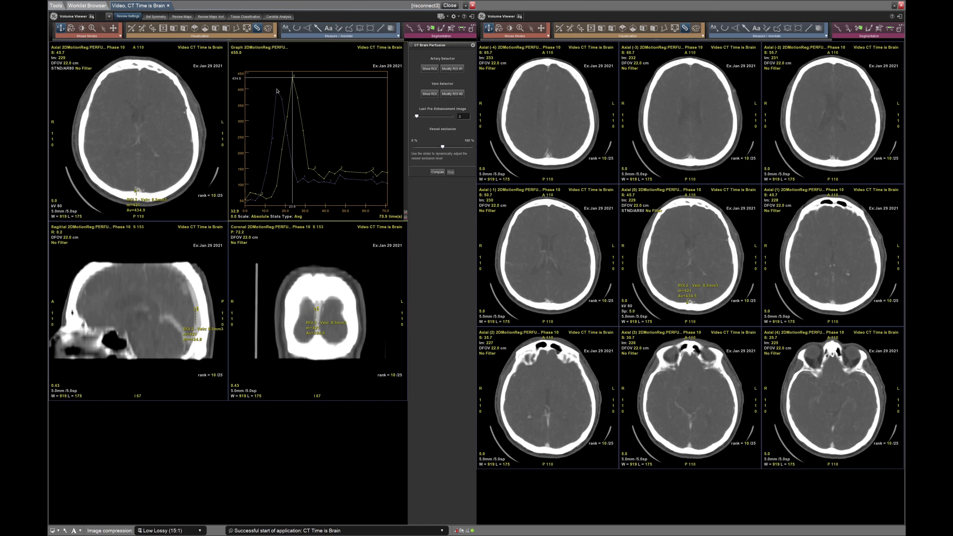
click(276, 89)
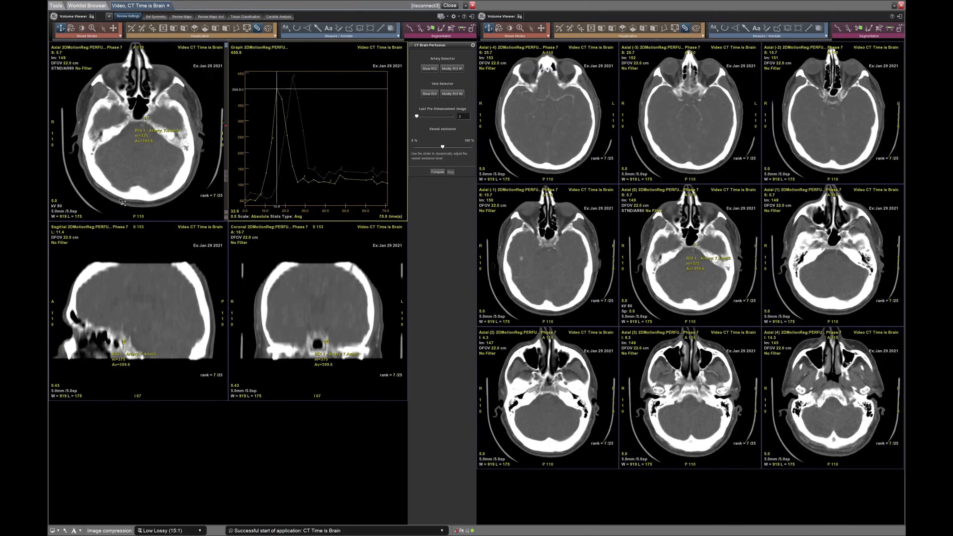
click(215, 196)
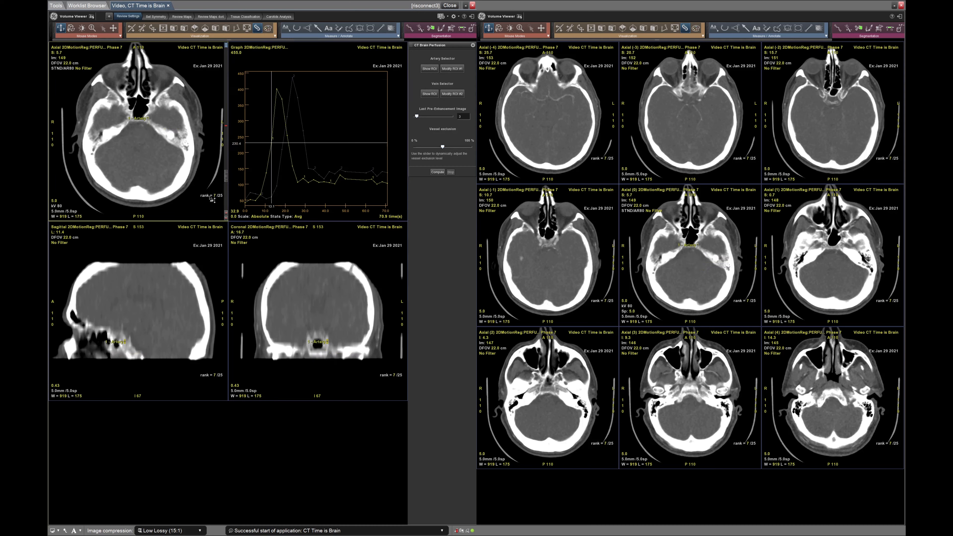
mouse_move(210, 196)
mouse_down()
mouse_move(191, 197)
mouse_move(273, 197)
mouse_move(206, 199)
mouse_move(228, 197)
mouse_up()
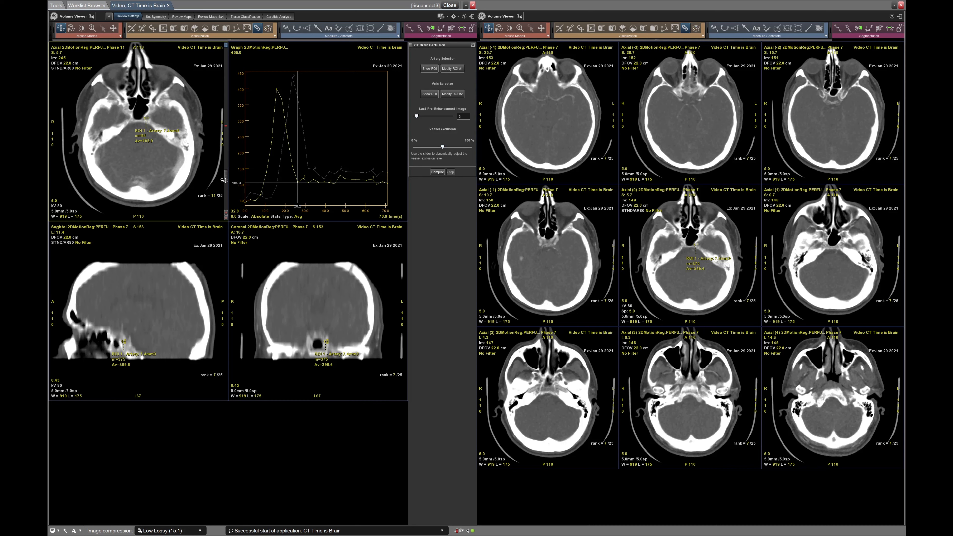
click(277, 90)
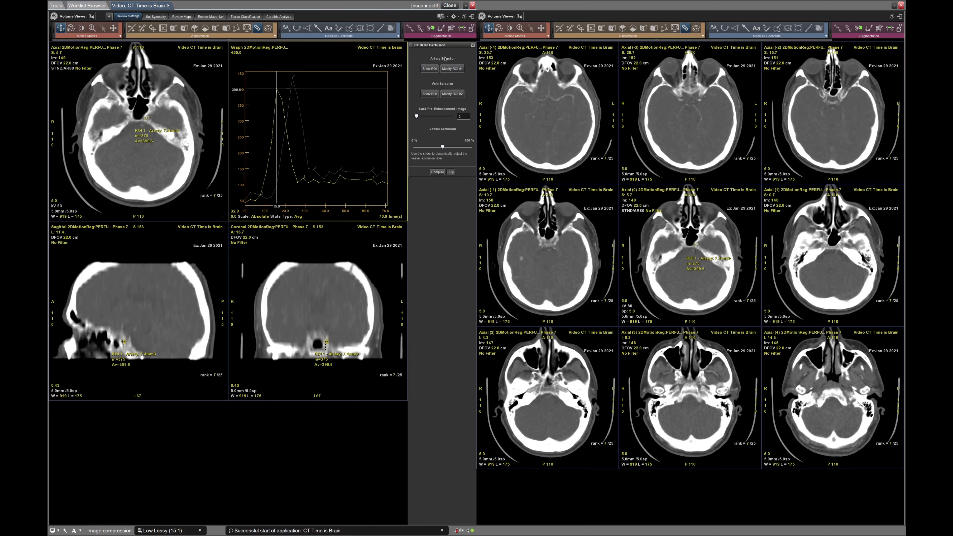
- Unlock the artery and vein ROIs for modification and delete the artery ROI from the axial view
click(450, 94)
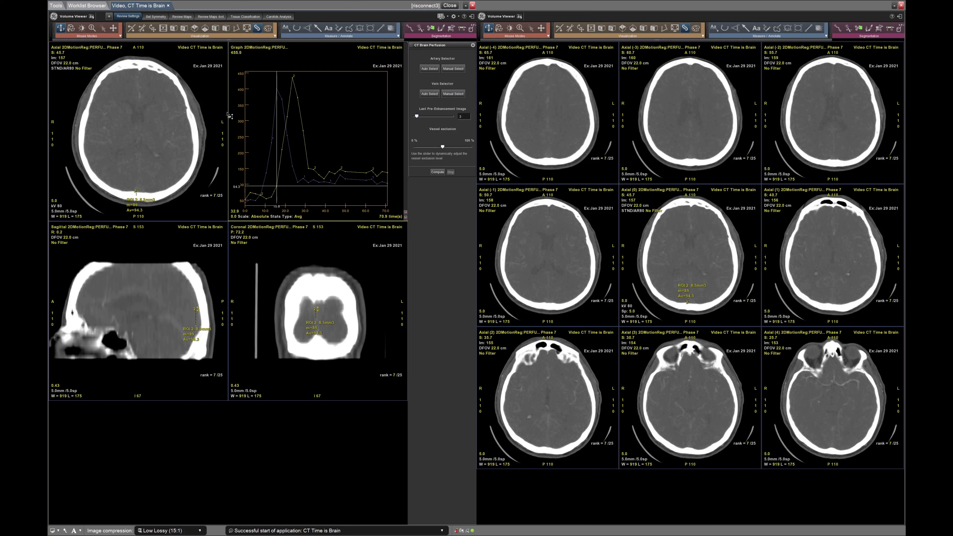
click(277, 90)
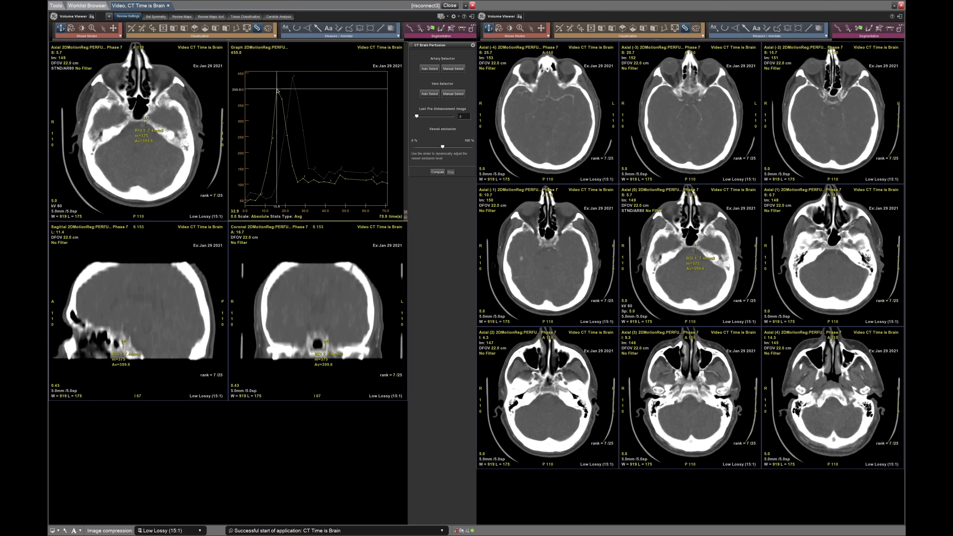
right_click(137, 137)
click(152, 142)
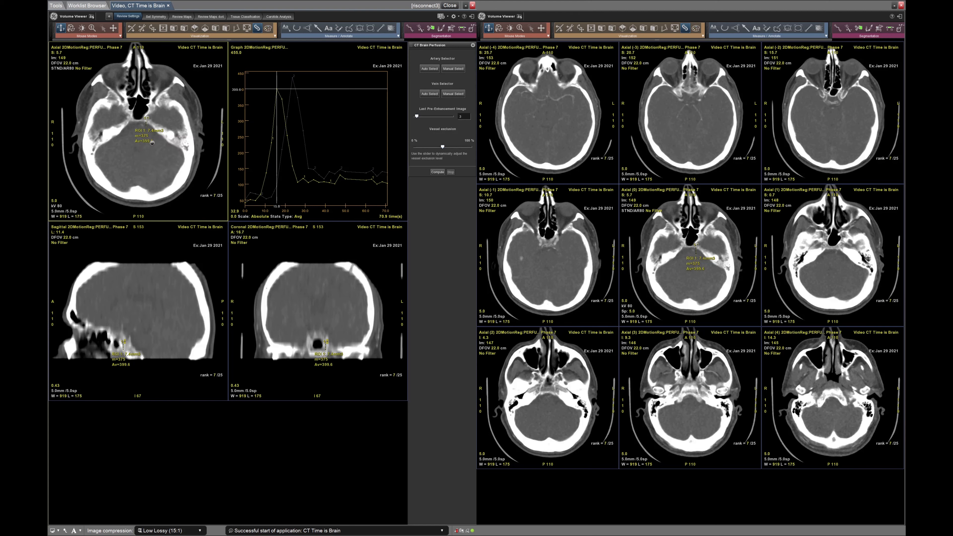
- Find the vein ROI on the posterior sinus slice at its phase 10 peak and delete it
click(292, 80)
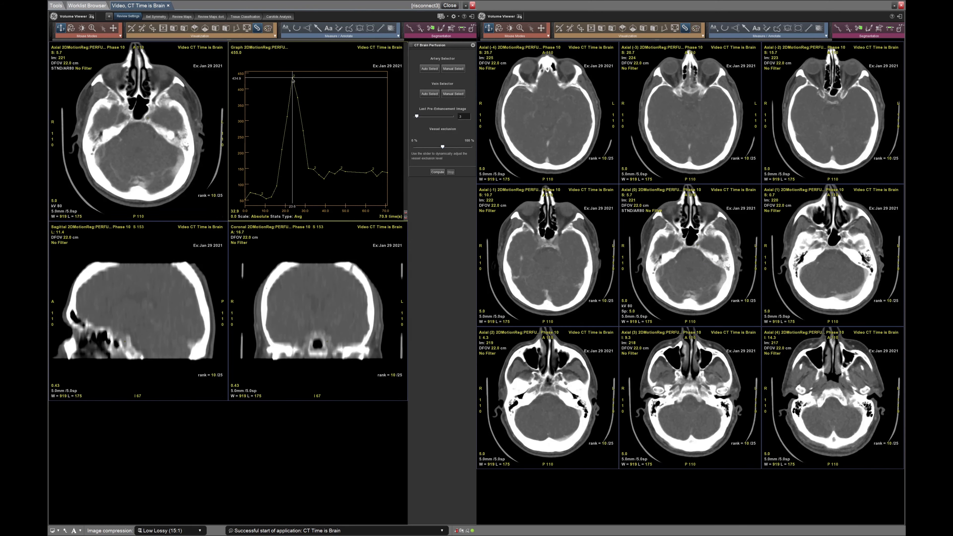
scroll(150, 163, up, 5)
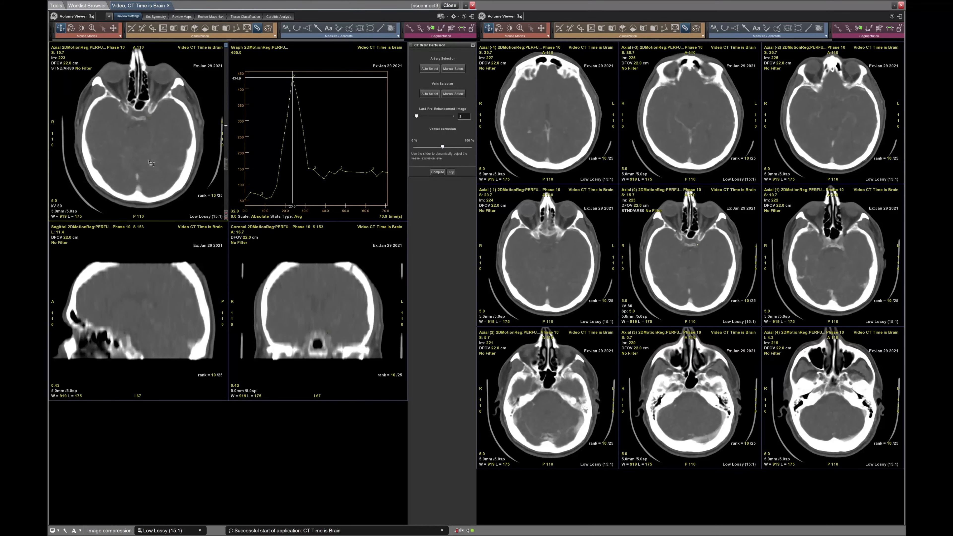
scroll(149, 160, up, 10)
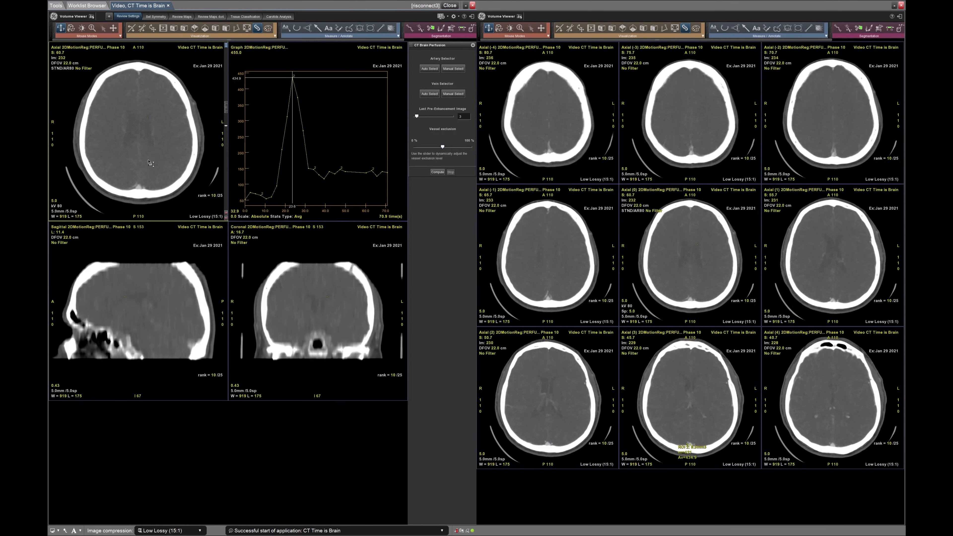
scroll(149, 165, down, 15)
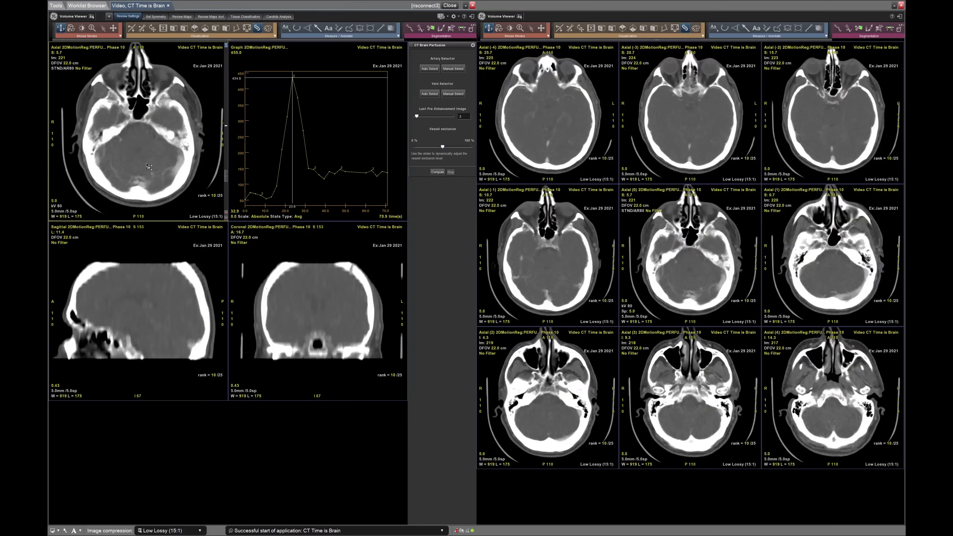
scroll(147, 163, up, 8)
right_click(133, 202)
click(143, 215)
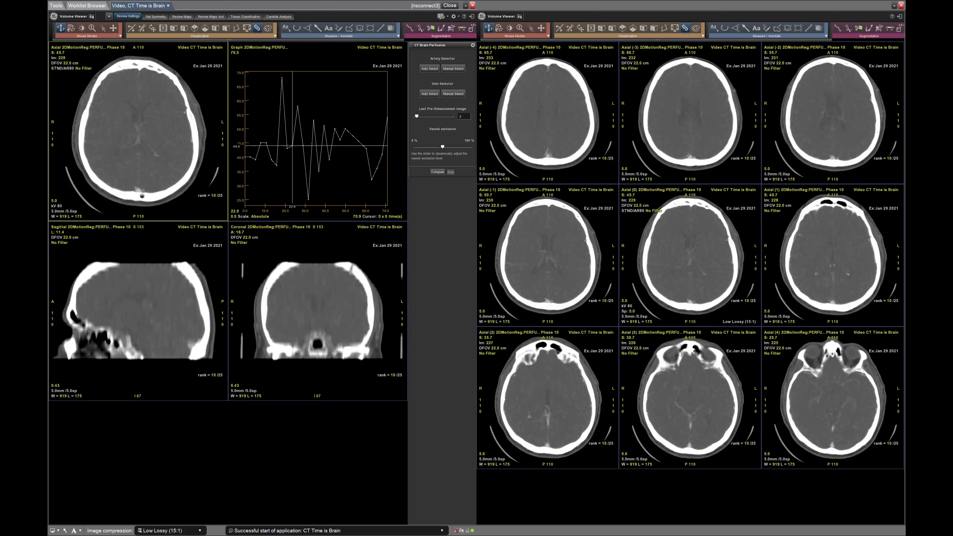
- Draw an elliptic ROI over the anterior midline artery in phase 8 and run automatic artery selection within it
right_click(138, 154)
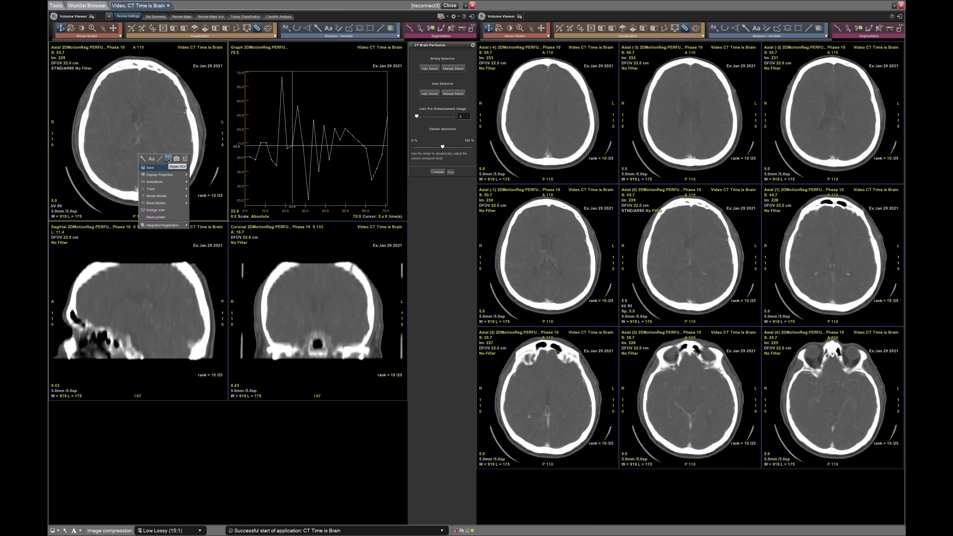
click(168, 160)
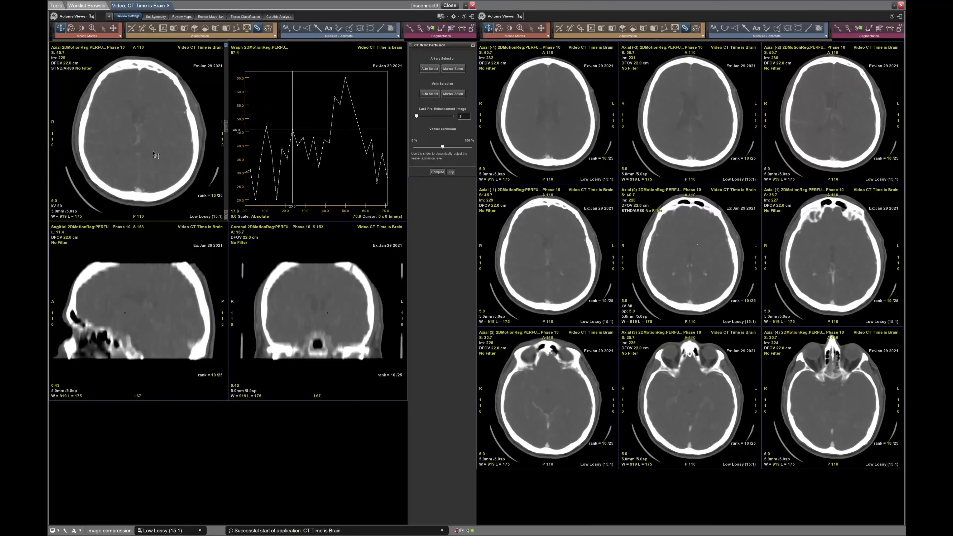
scroll(153, 154, up, 2)
right_click(139, 150)
click(169, 155)
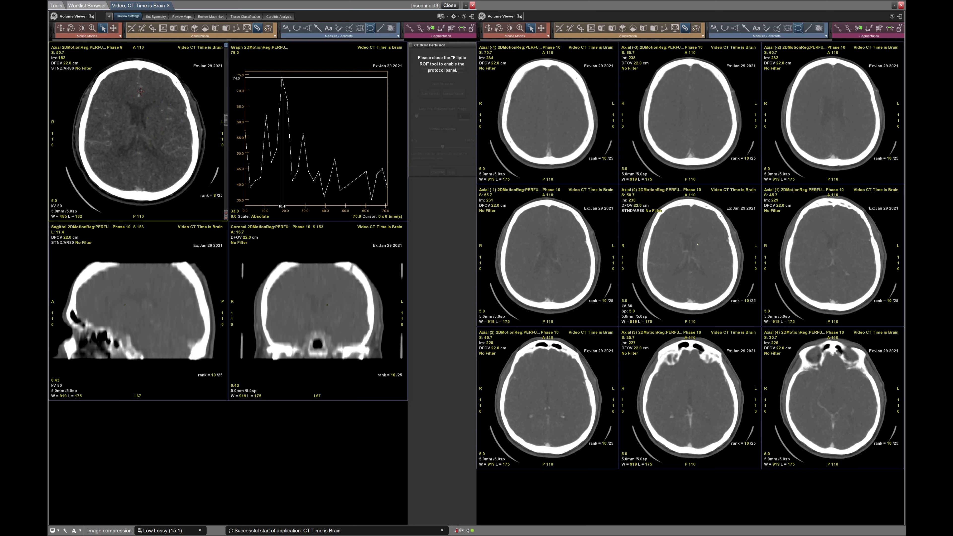
drag(140, 90, 132, 99)
drag(134, 100, 135, 100)
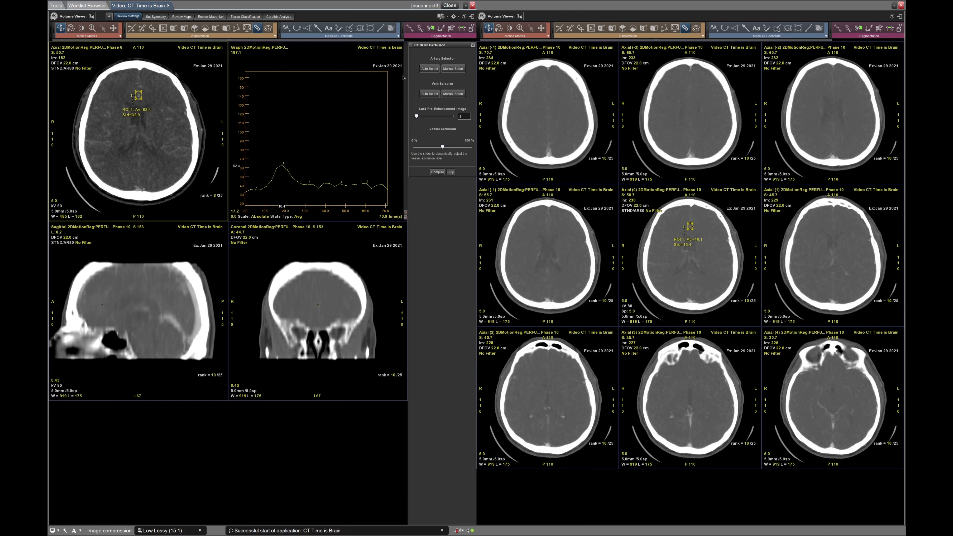
click(429, 70)
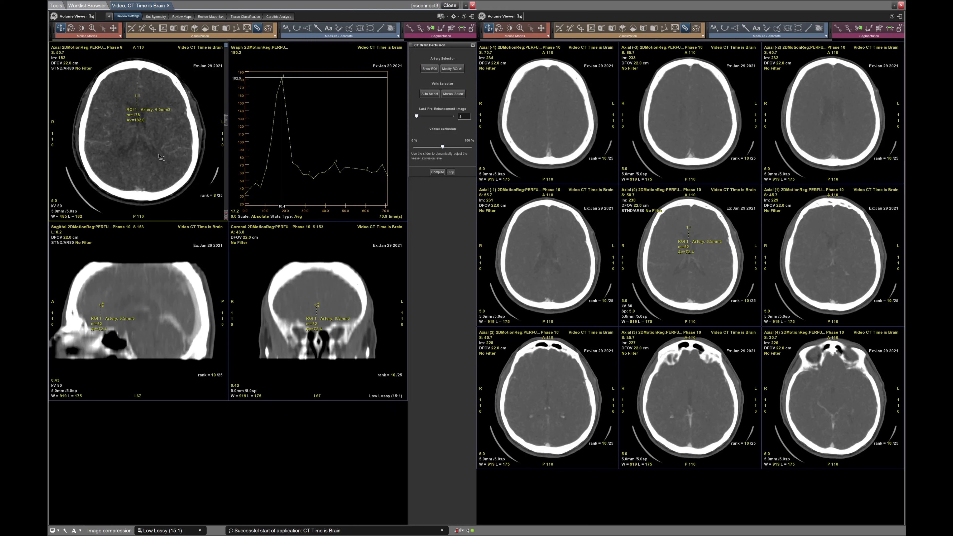
- Draw an elliptic ROI over the posterior sagittal sinus in phase 11 and run automatic vein selection within it
scroll(130, 168, down, 5)
scroll(129, 169, up, 2)
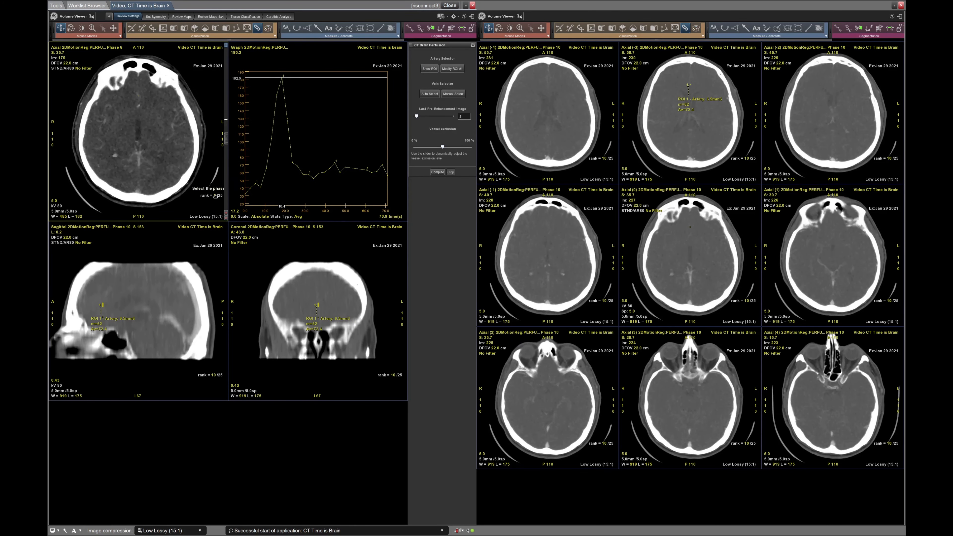
scroll(215, 197, down, 3)
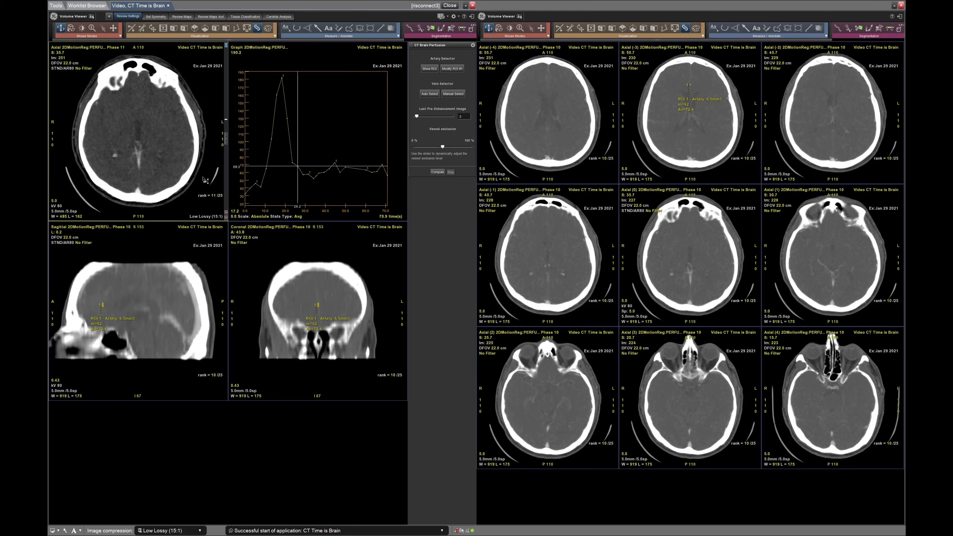
right_click(132, 155)
click(161, 160)
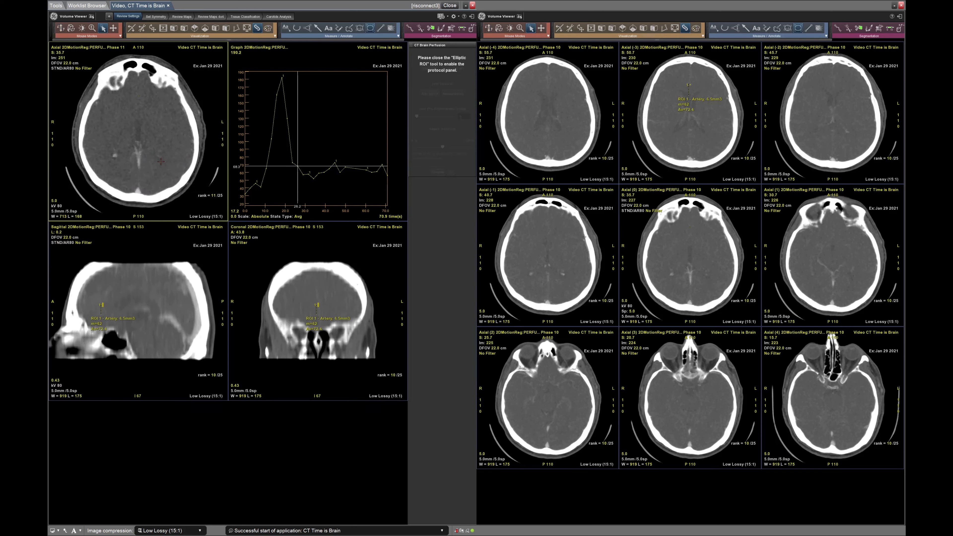
scroll(161, 161, down, 1)
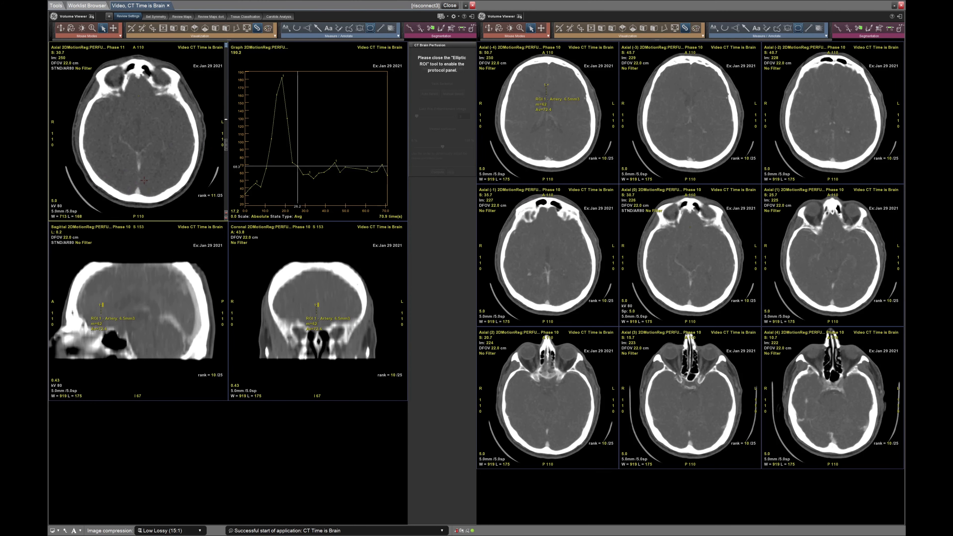
scroll(92, 154, down, 6)
scroll(93, 154, down, 3)
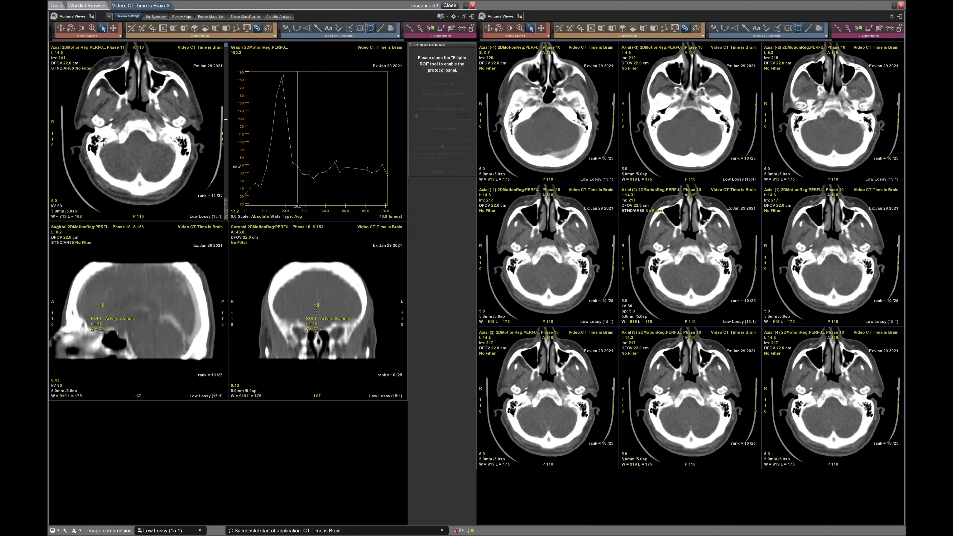
scroll(104, 145, up, 3)
scroll(103, 146, down, 3)
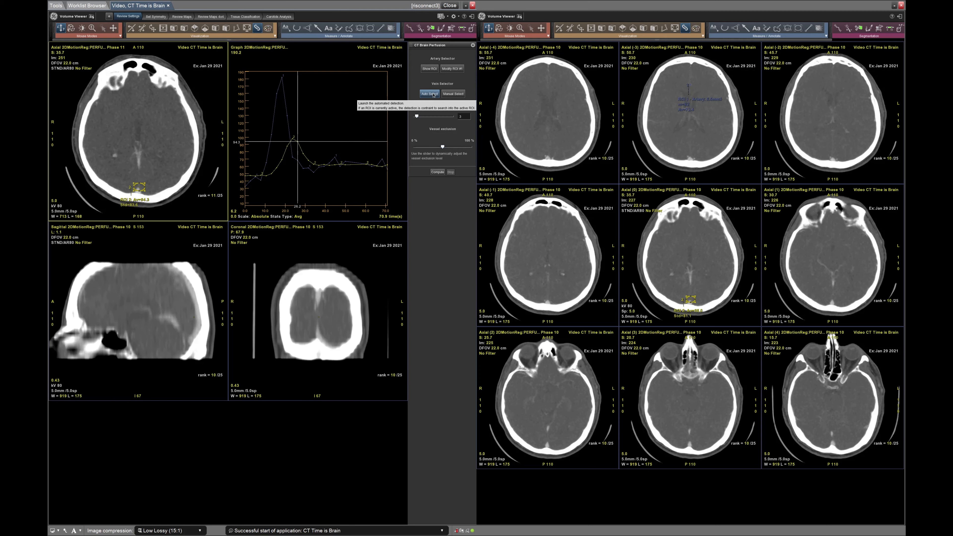
click(434, 95)
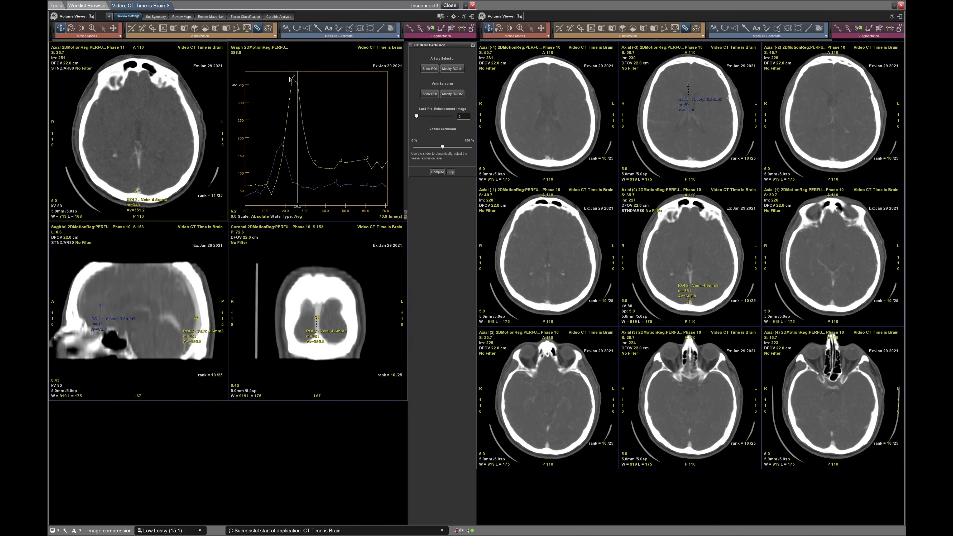
- Compare the artery and vein curves and display the artery ROI at its phase 8 peak
click(294, 118)
click(282, 145)
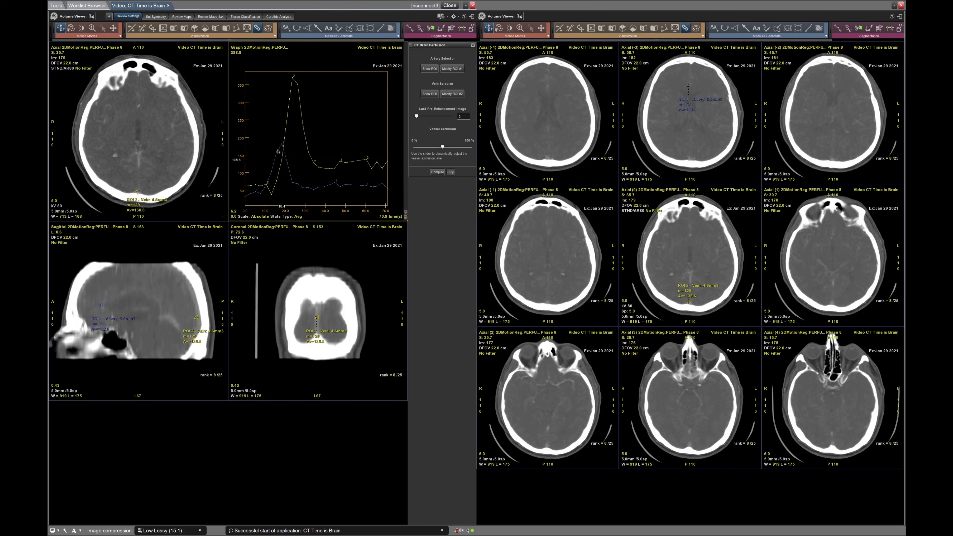
click(282, 145)
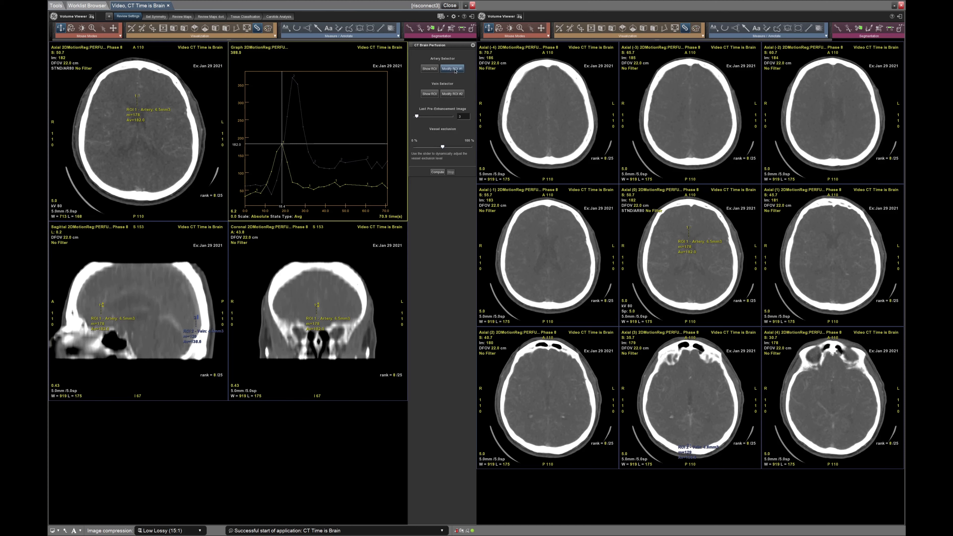
- Unlock the artery ROI for modification and delete it from the axial view
click(430, 94)
right_click(144, 121)
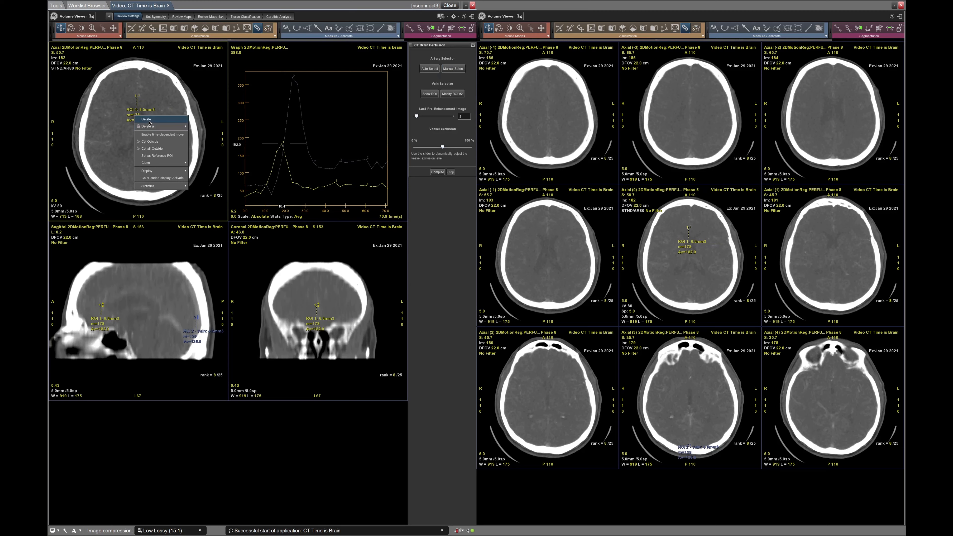
click(148, 126)
drag(141, 99, 140, 127)
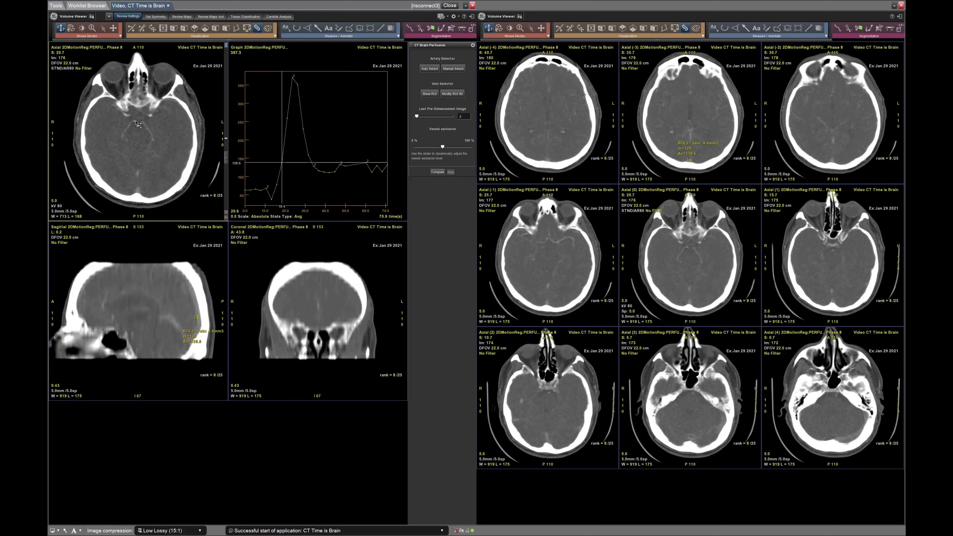
- Raise the last pre-enhancement image slightly and bring the axial view to the skull base slice at S 5.7
drag(416, 117, 418, 116)
drag(139, 96, 140, 126)
scroll(169, 177, down, 6)
scroll(169, 176, up, 3)
- Draw a small elliptic ROI over the right carotid artery at the skull base and run automatic artery selection within it
right_click(160, 165)
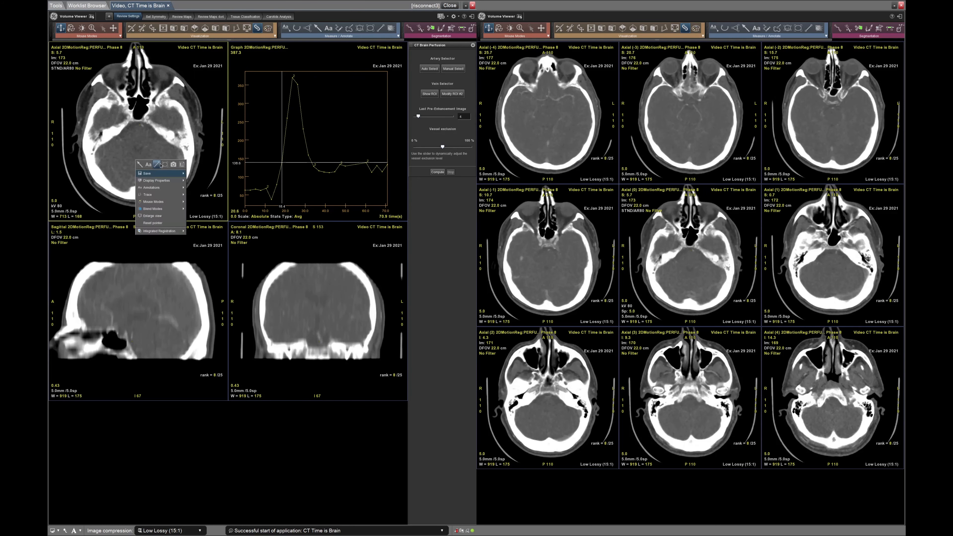
click(165, 164)
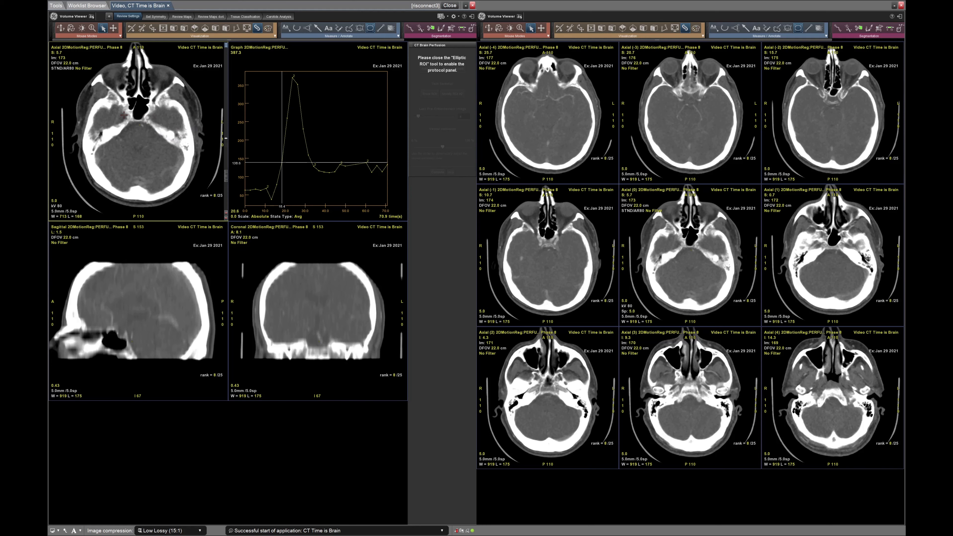
drag(124, 114, 130, 118)
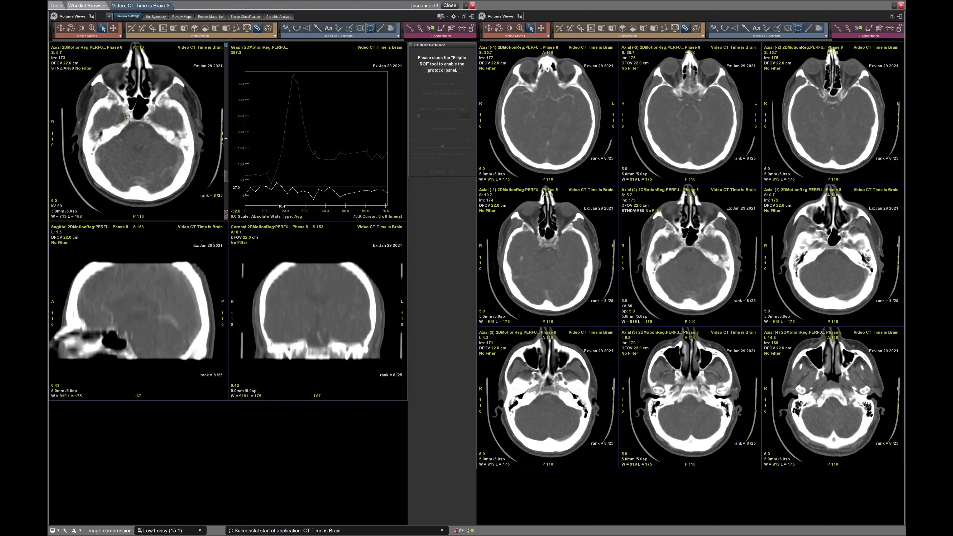
click(129, 119)
click(429, 69)
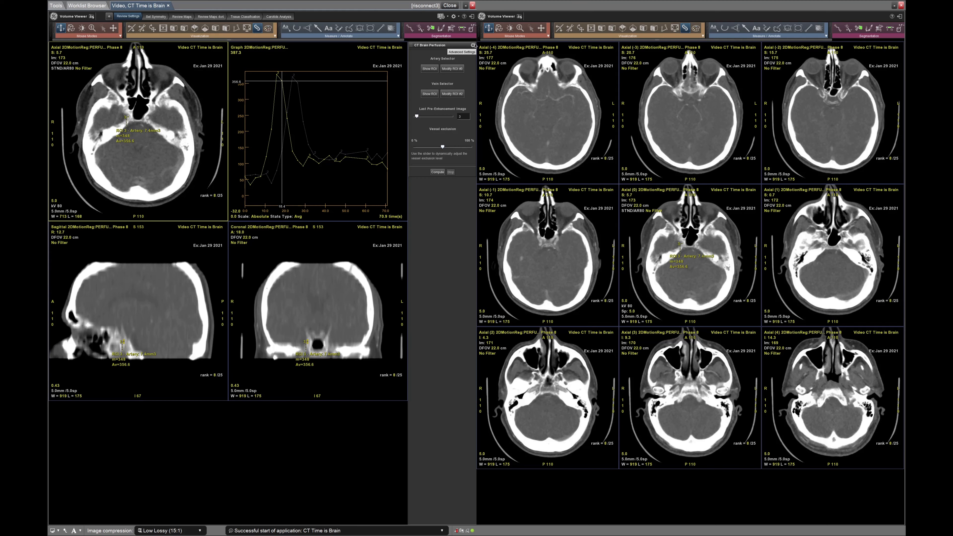
- Check the air and bone thresholds in the advanced protocol settings, then compute the perfusion maps and show them in the Review Maps layout
click(473, 46)
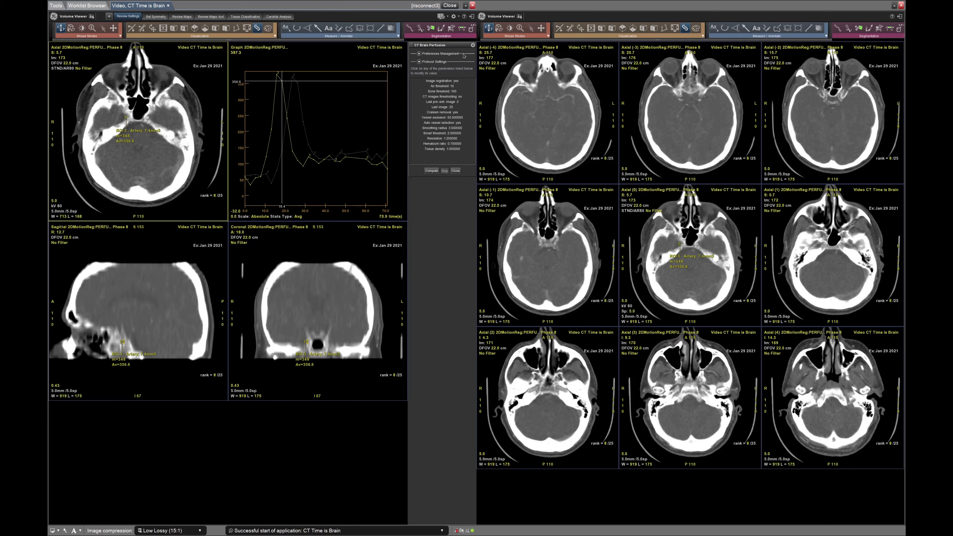
click(453, 87)
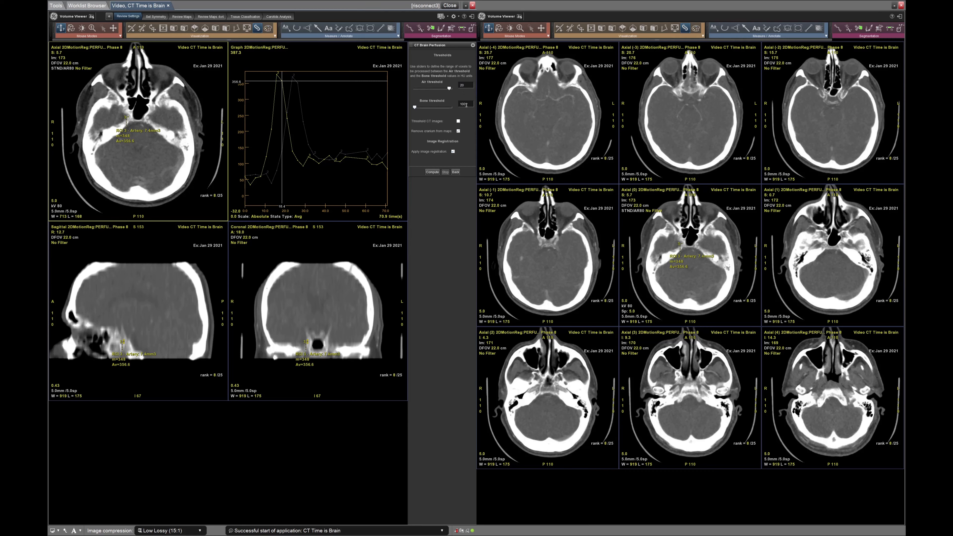
click(433, 172)
click(182, 17)
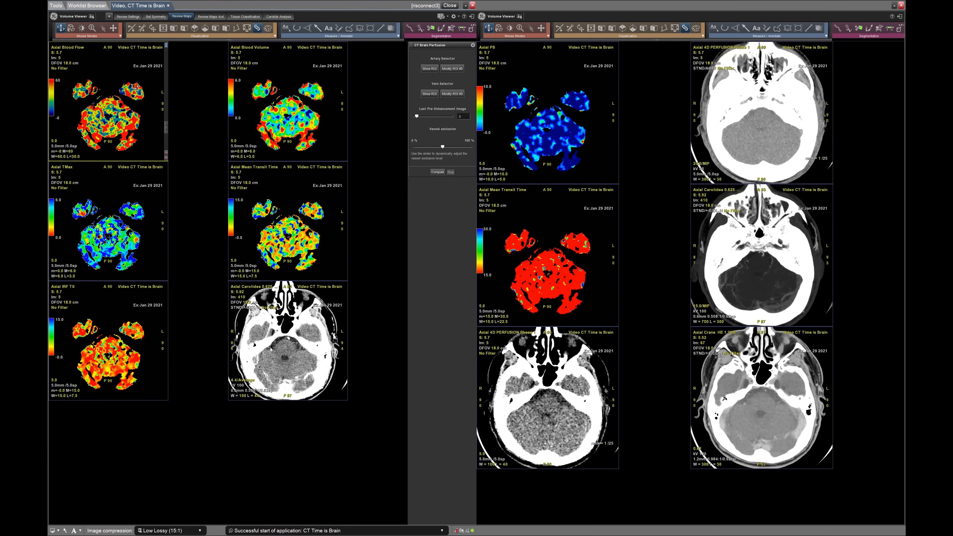
- Switch to the Review Maps 4x4 layout and replace the averaged Carotides series with Crane HE 1.25/0.625 at slice S 35.7
click(213, 17)
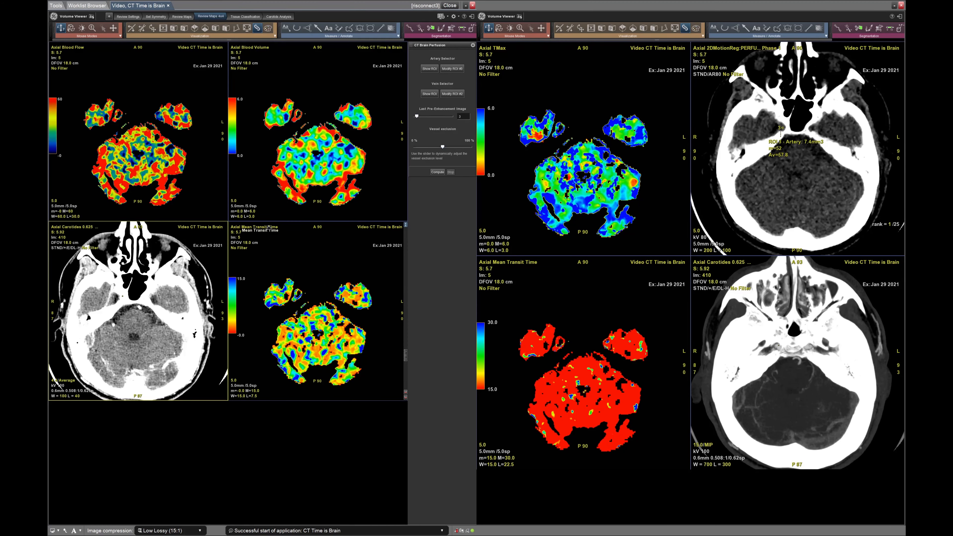
scroll(314, 271, down, 3)
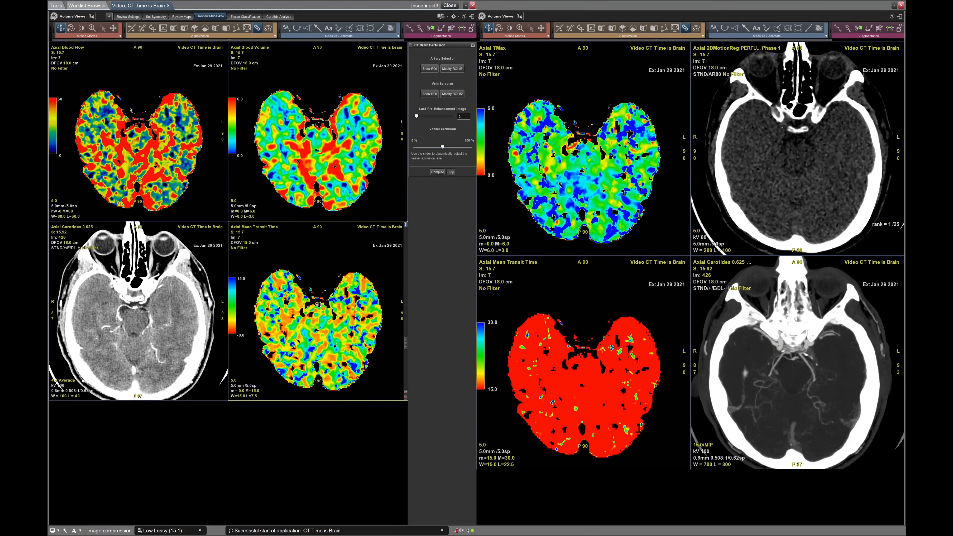
scroll(295, 261, down, 5)
click(85, 228)
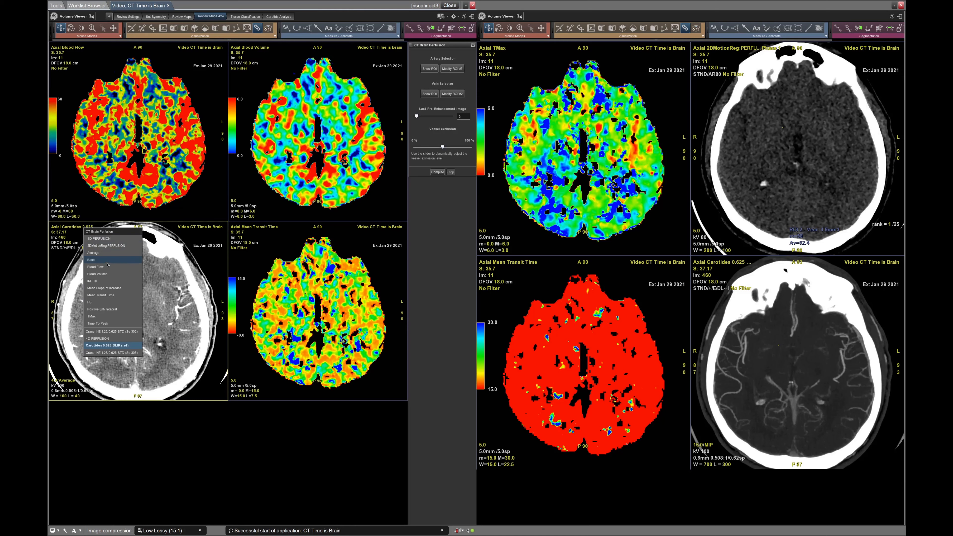
click(108, 332)
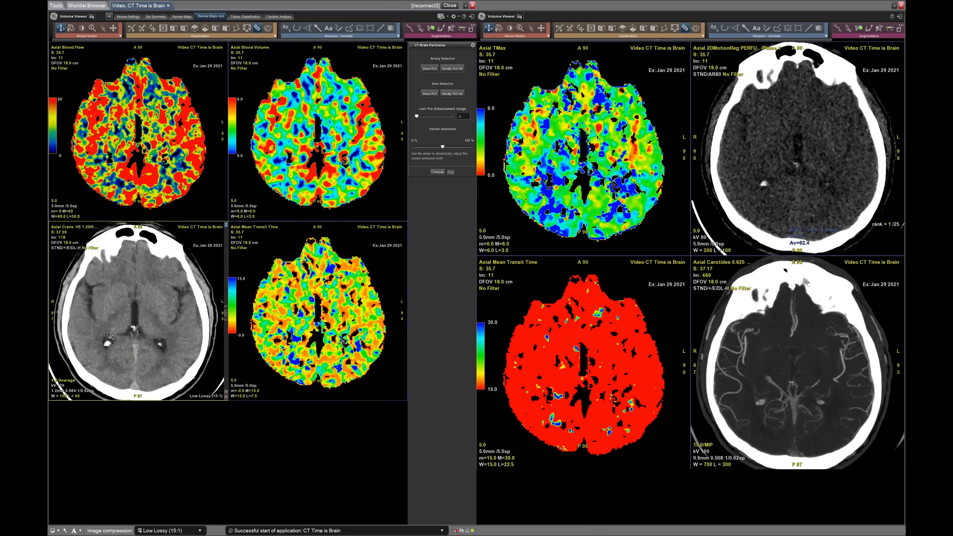